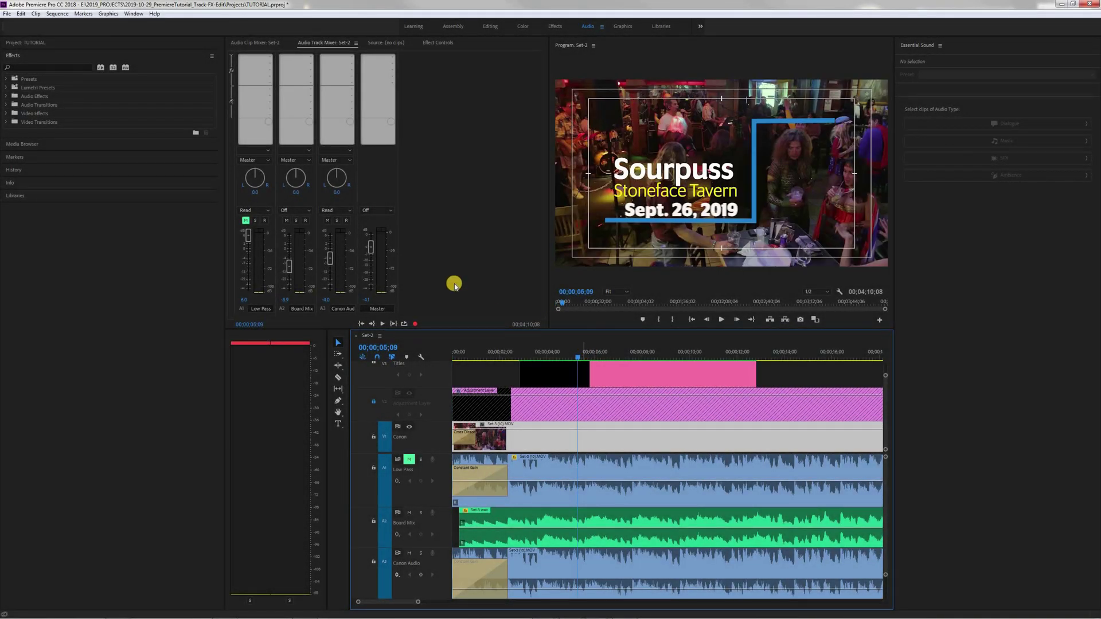
# Play the sequence from the start and add a Lowpass effect to the Low Pass track
pyautogui.press('Home')
pyautogui.press('space')
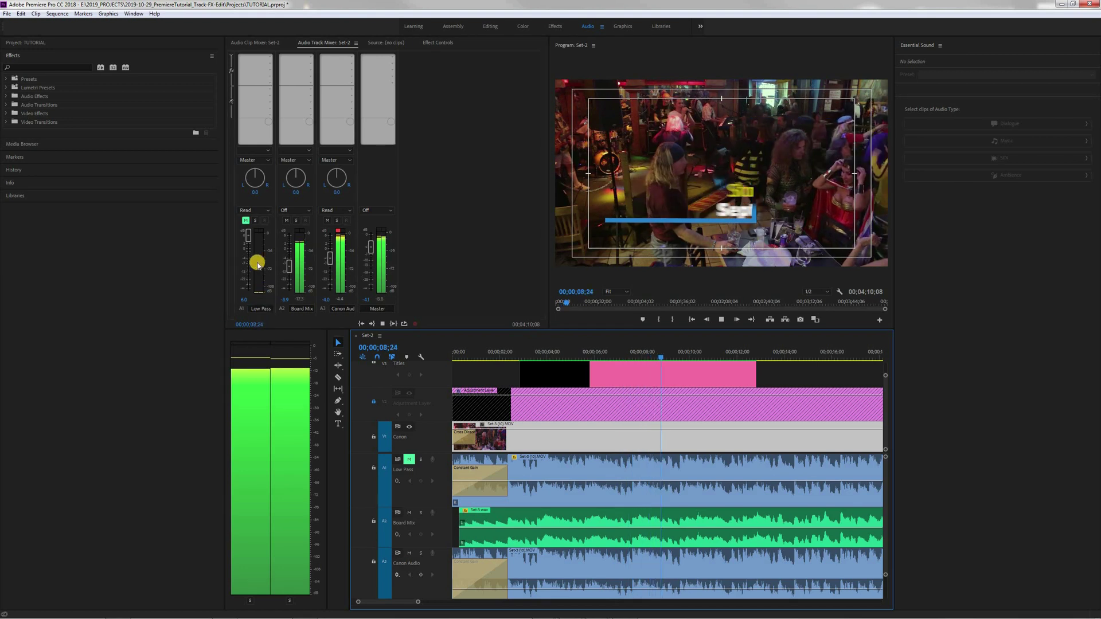
pyautogui.click(255, 58)
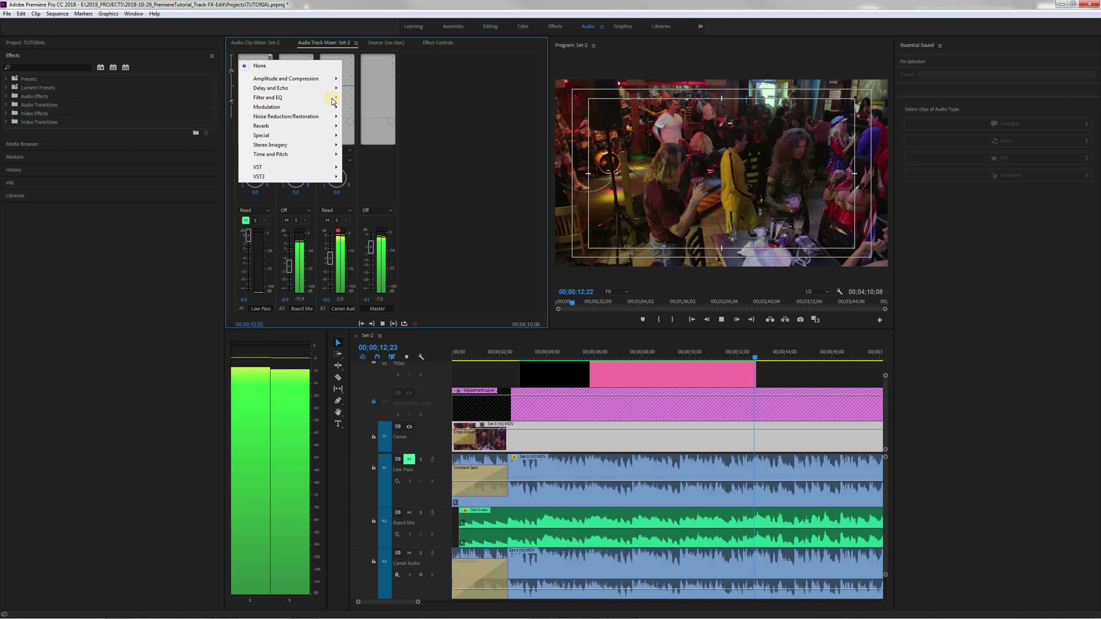
pyautogui.moveTo(295, 98)
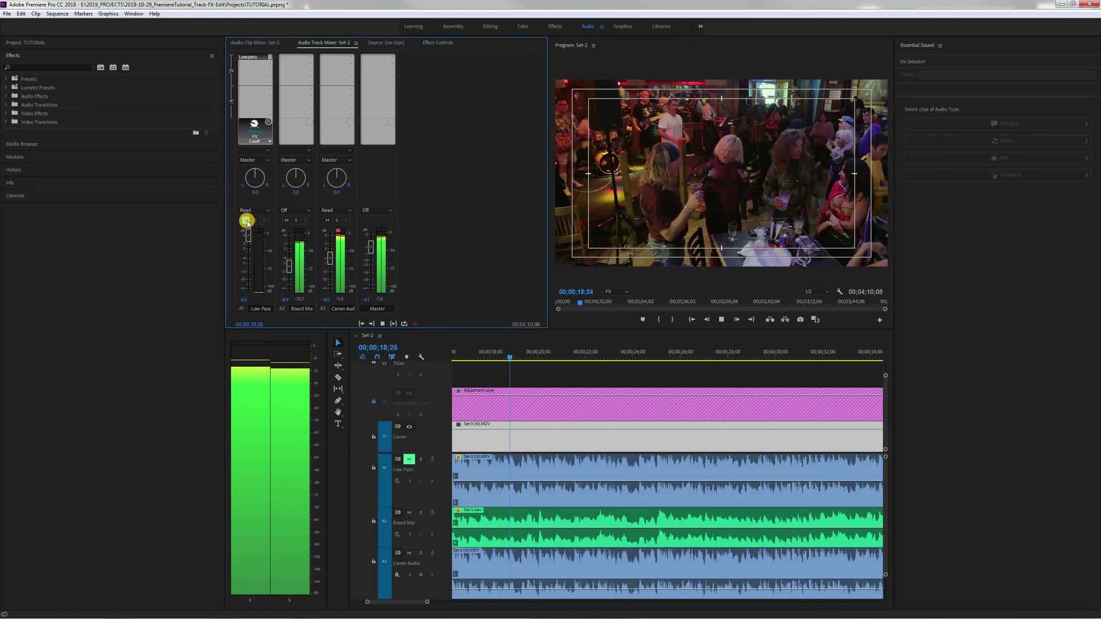
# Solo and unmute the Low Pass track, and set its Lowpass cutoff to 150 Hz
pyautogui.click(255, 220)
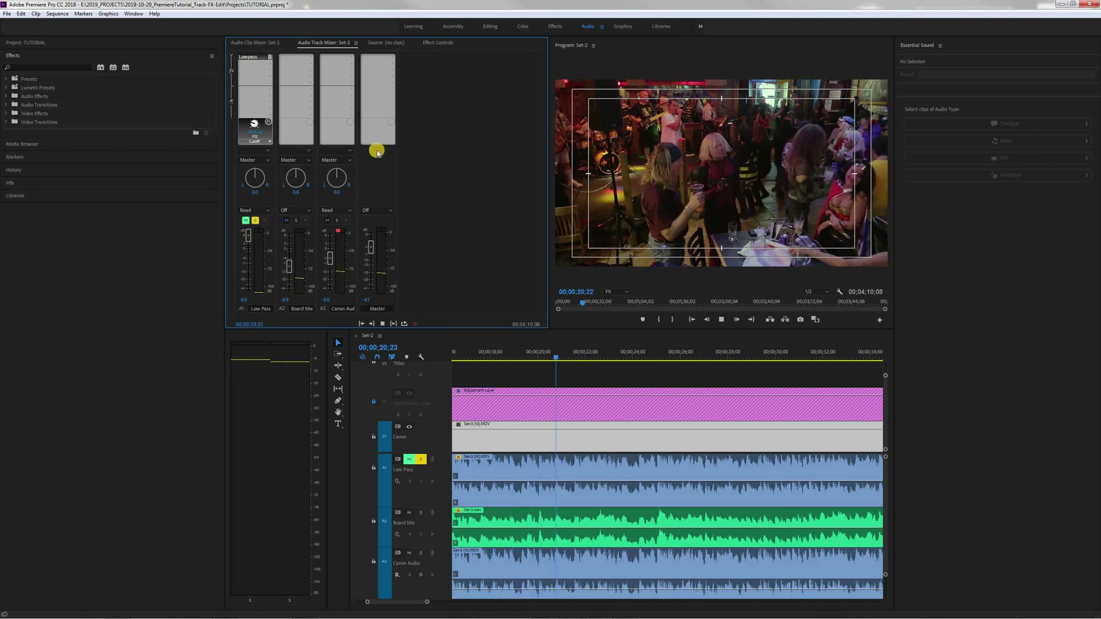
pyautogui.click(246, 220)
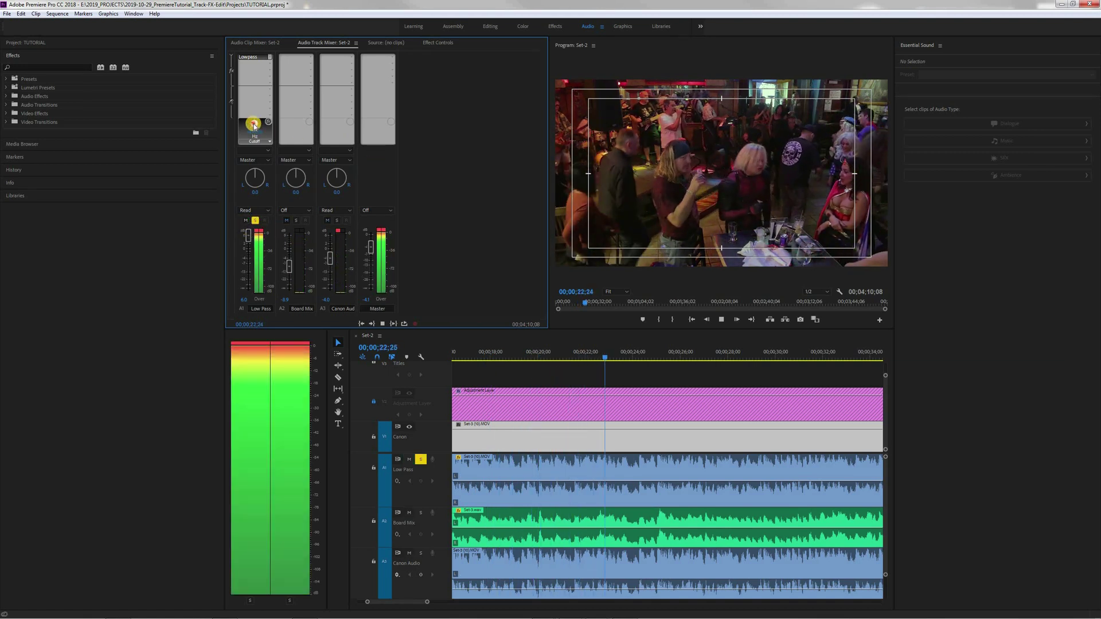
pyautogui.moveTo(256, 130)
pyautogui.mouseDown()
pyautogui.moveTo(248, 178)
pyautogui.moveTo(246, 133)
pyautogui.moveTo(413, 158)
pyautogui.mouseUp()
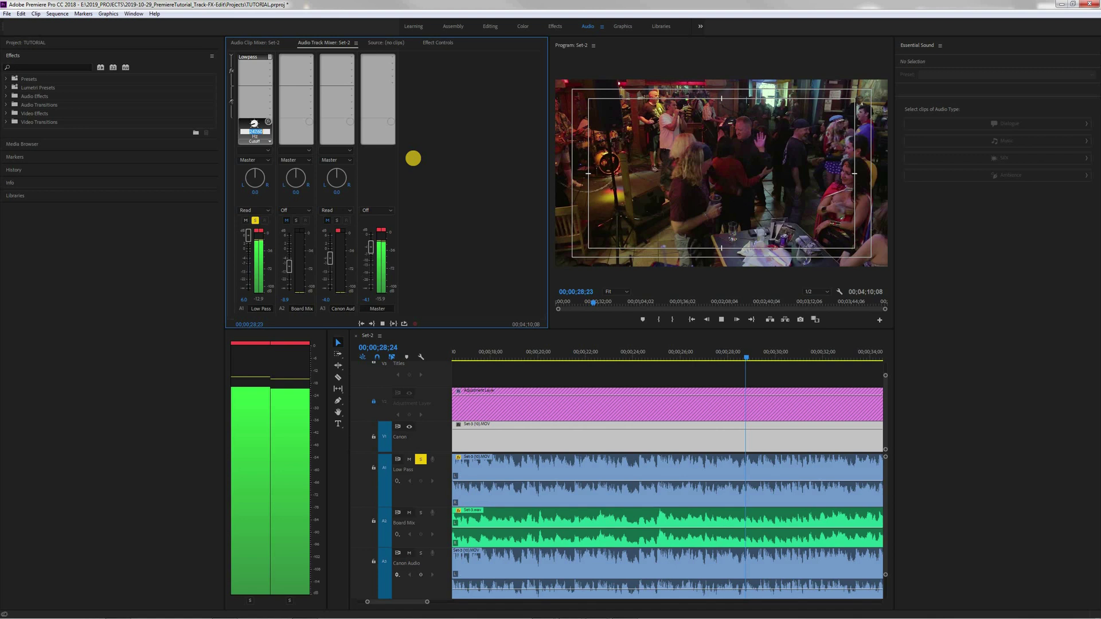
pyautogui.write('15')
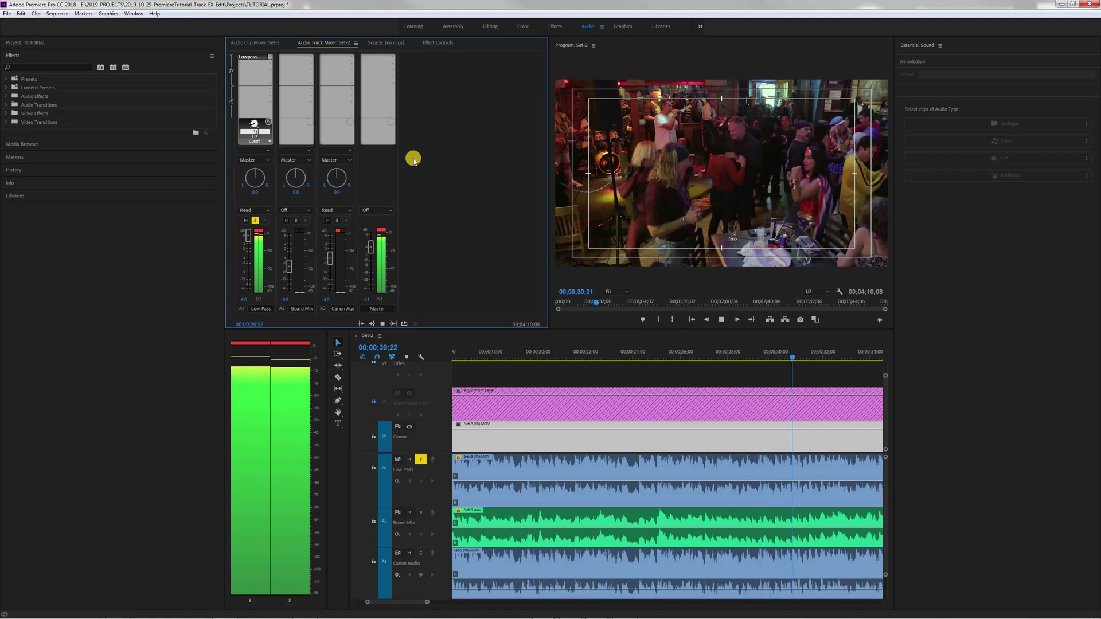
pyautogui.write('0')
pyautogui.press('Return')
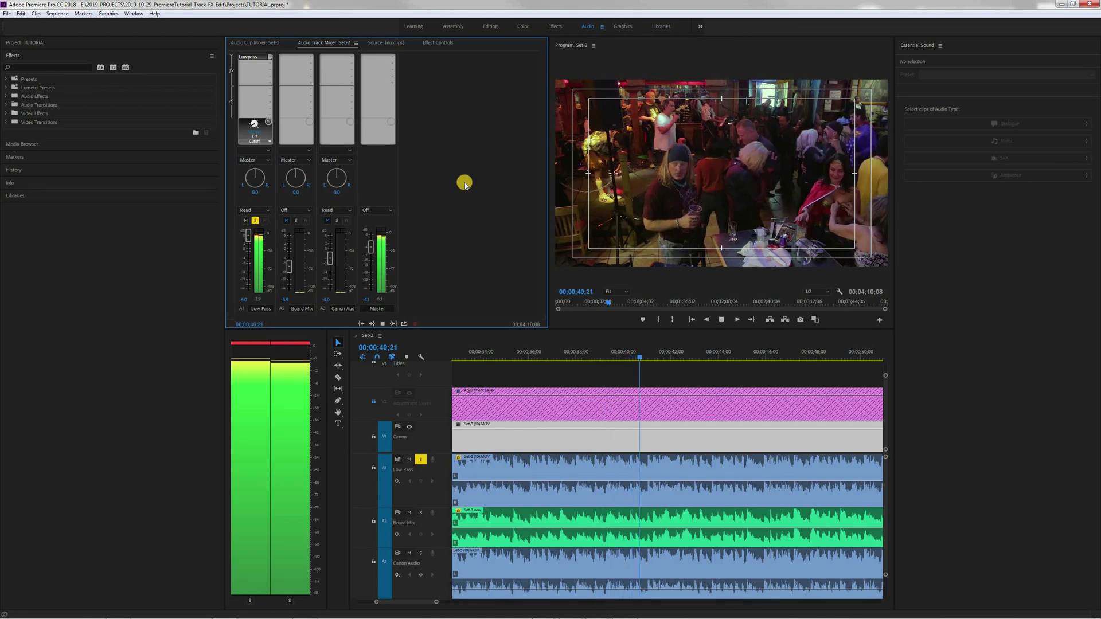
# Clear the Low Pass track's solo and compare the full mix with that track unmuted and muted
pyautogui.hotkey('ctrl', 'z')
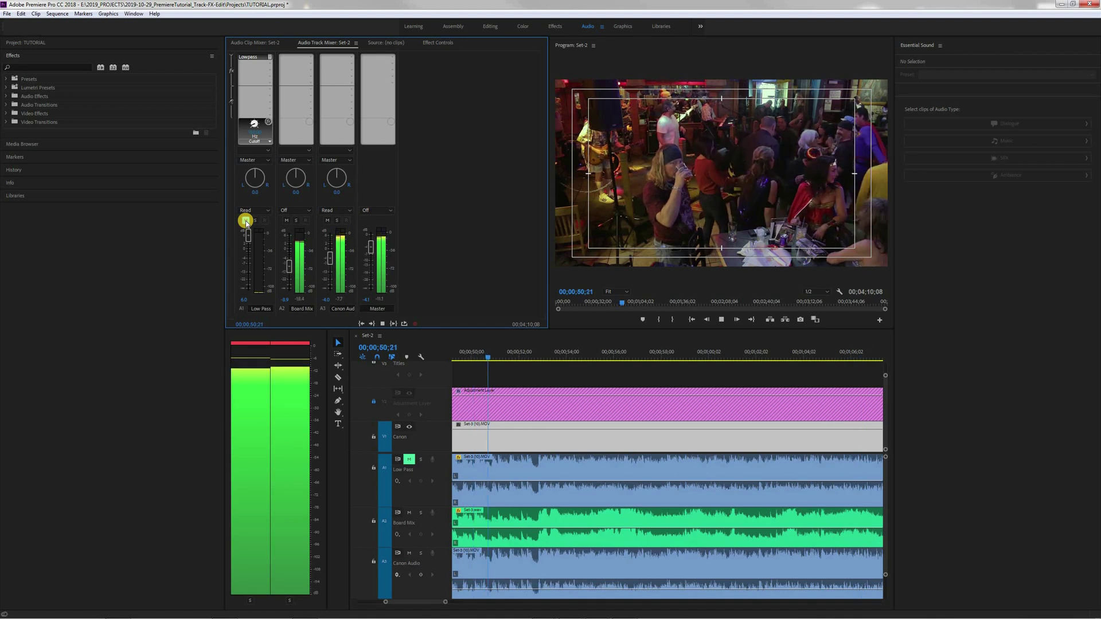
pyautogui.click(246, 221)
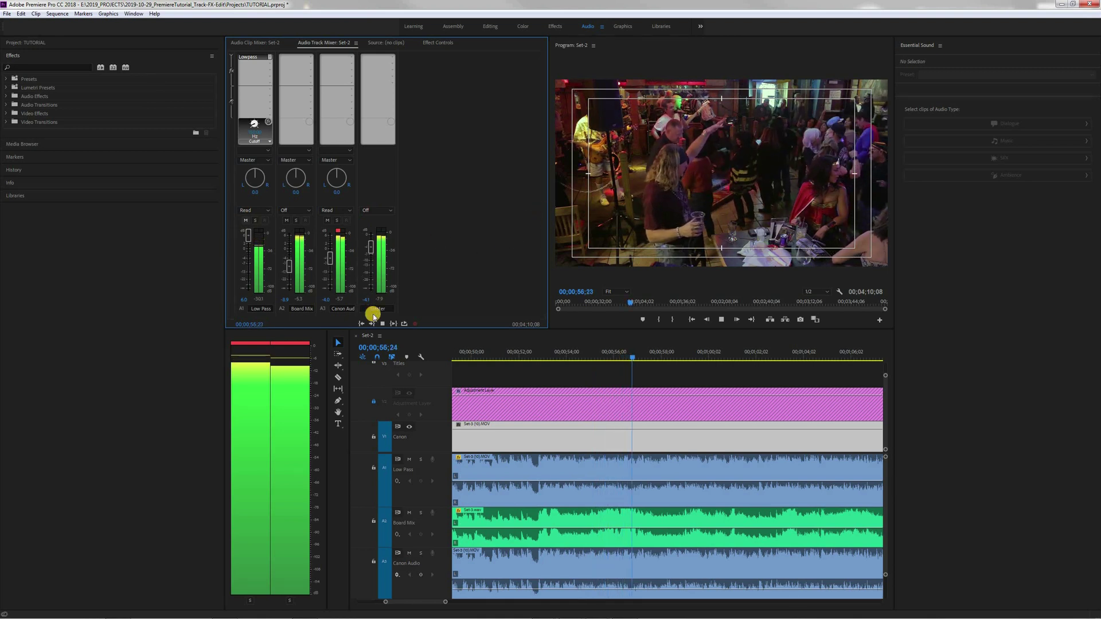
pyautogui.click(409, 459)
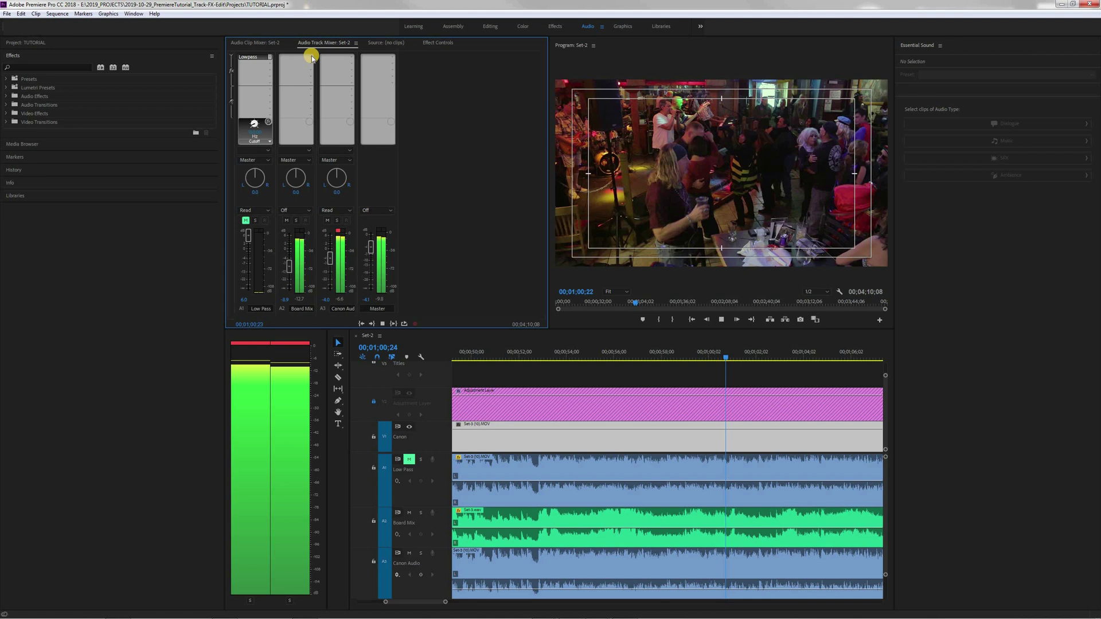
# Add a 10-band Graphic Equalizer to the Board Mix track and raise its EQ Band 3 to about 24 dB
pyautogui.click(348, 96)
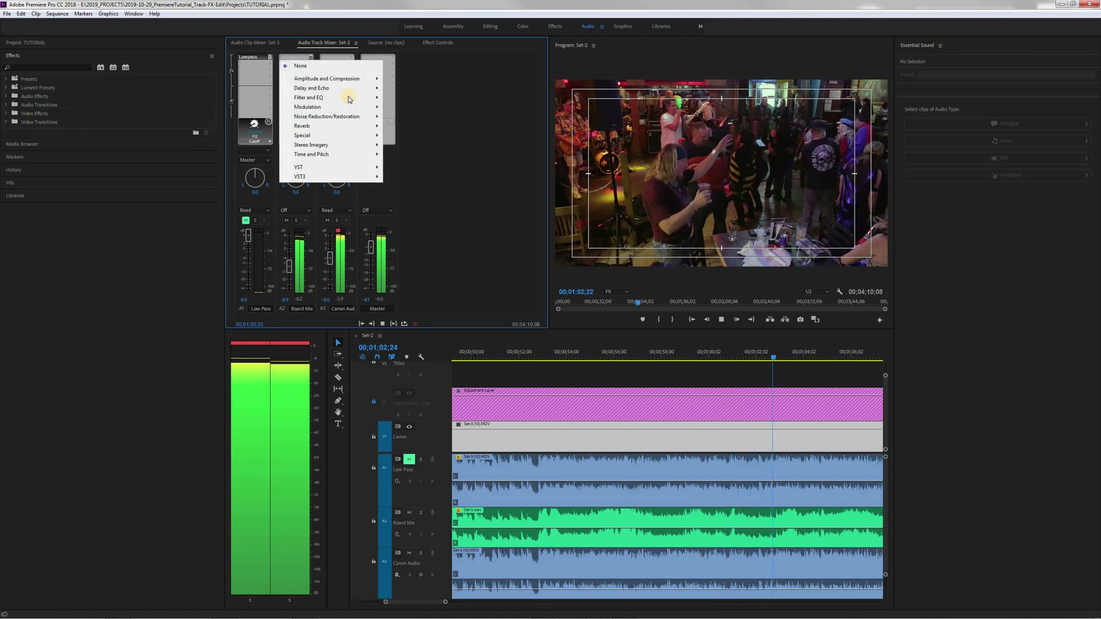
pyautogui.moveTo(426, 127)
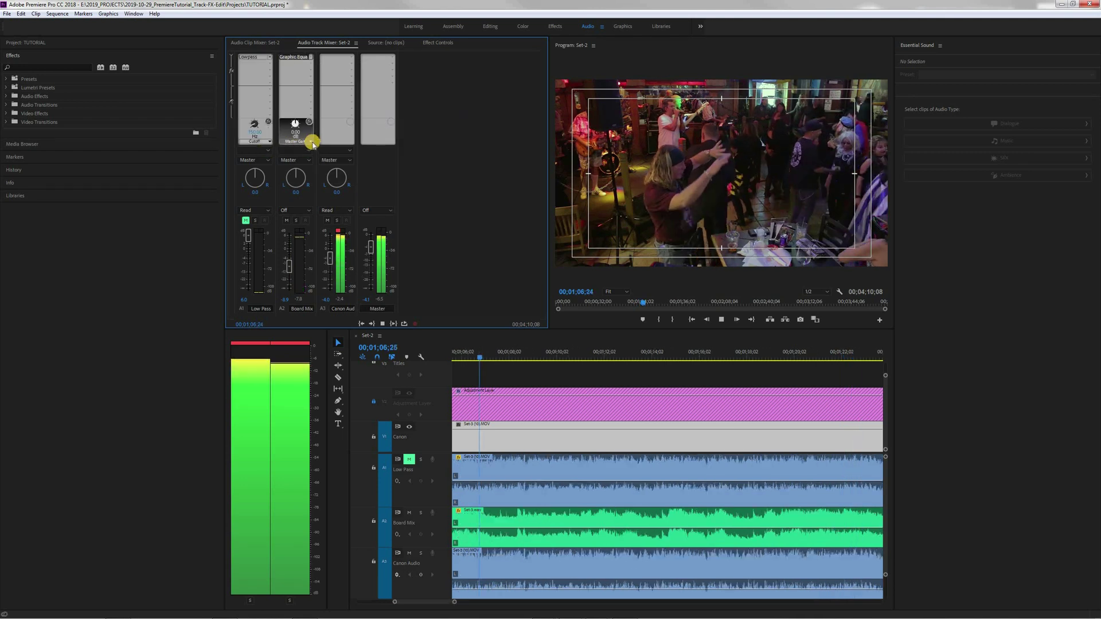
pyautogui.click(310, 142)
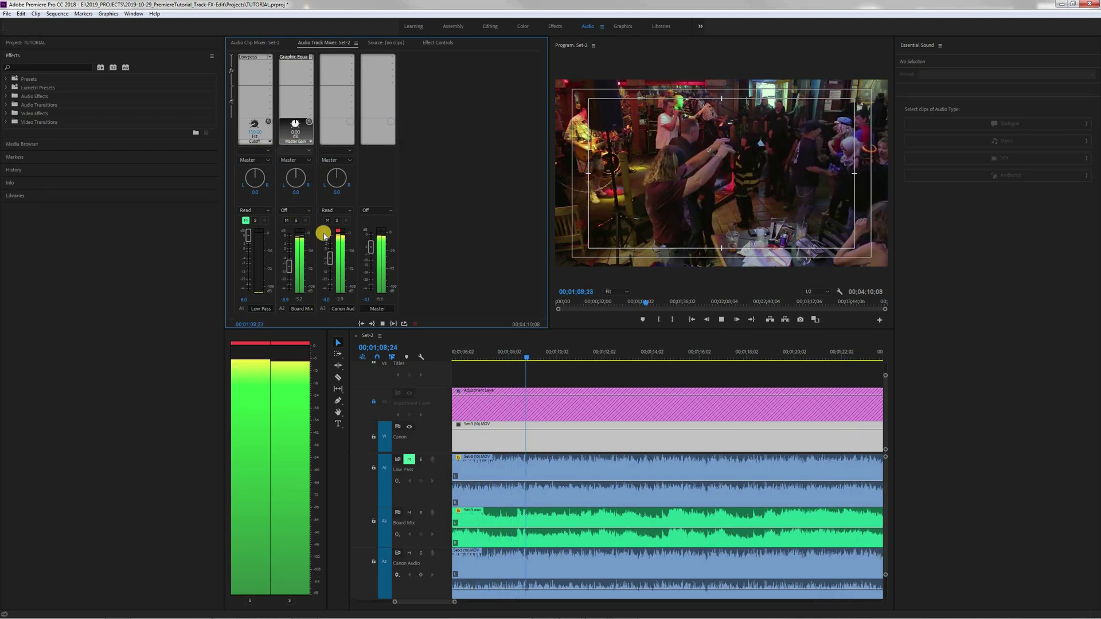
pyautogui.click(306, 140)
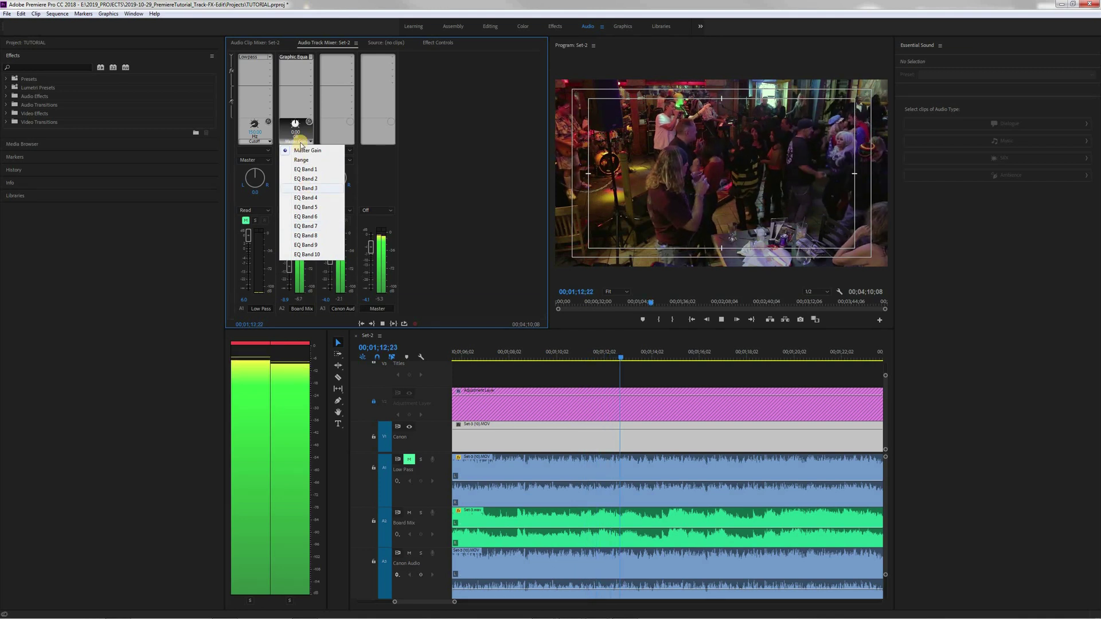
pyautogui.click(301, 188)
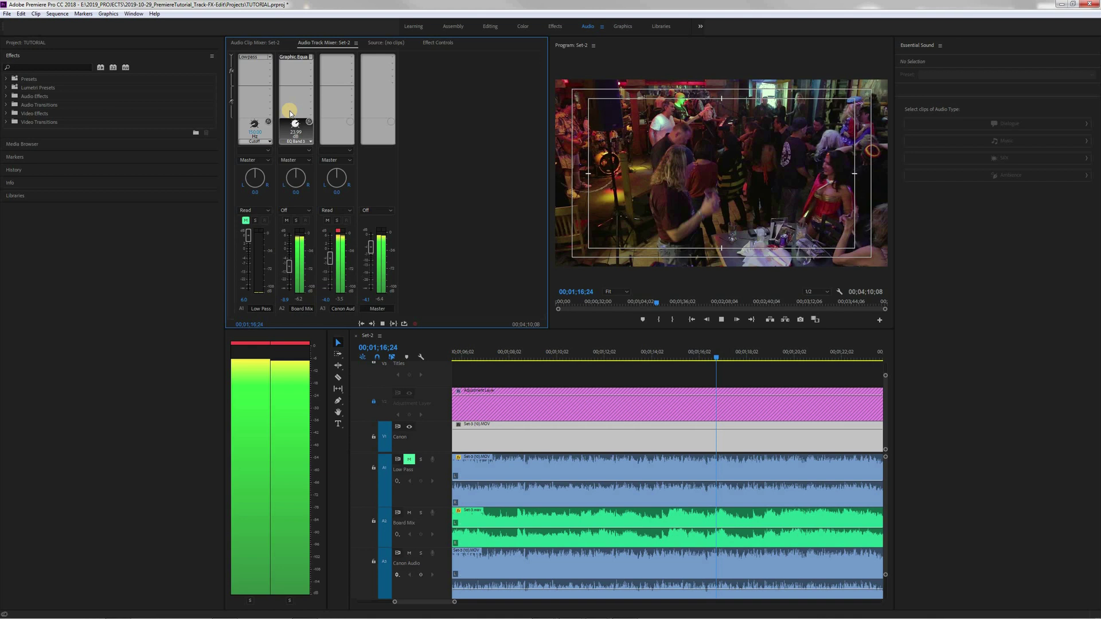
pyautogui.moveTo(290, 112); pyautogui.dragTo(296, 103)
pyautogui.click(310, 121)
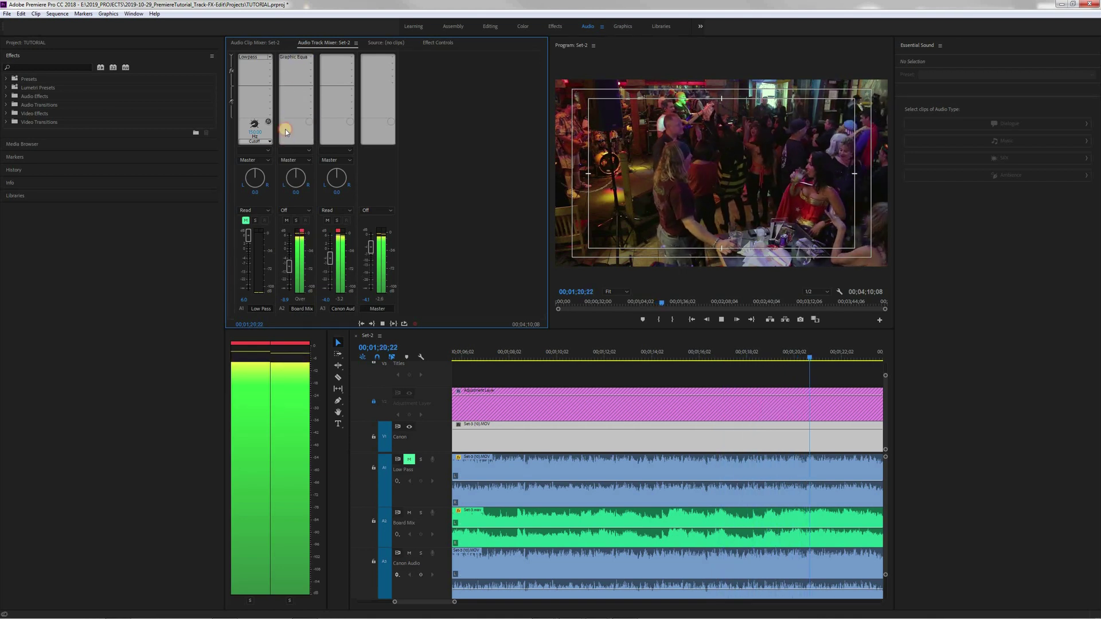
# Try different Master Gain levels on the Board Mix equalizer and solo the Board Mix track
pyautogui.click(306, 129)
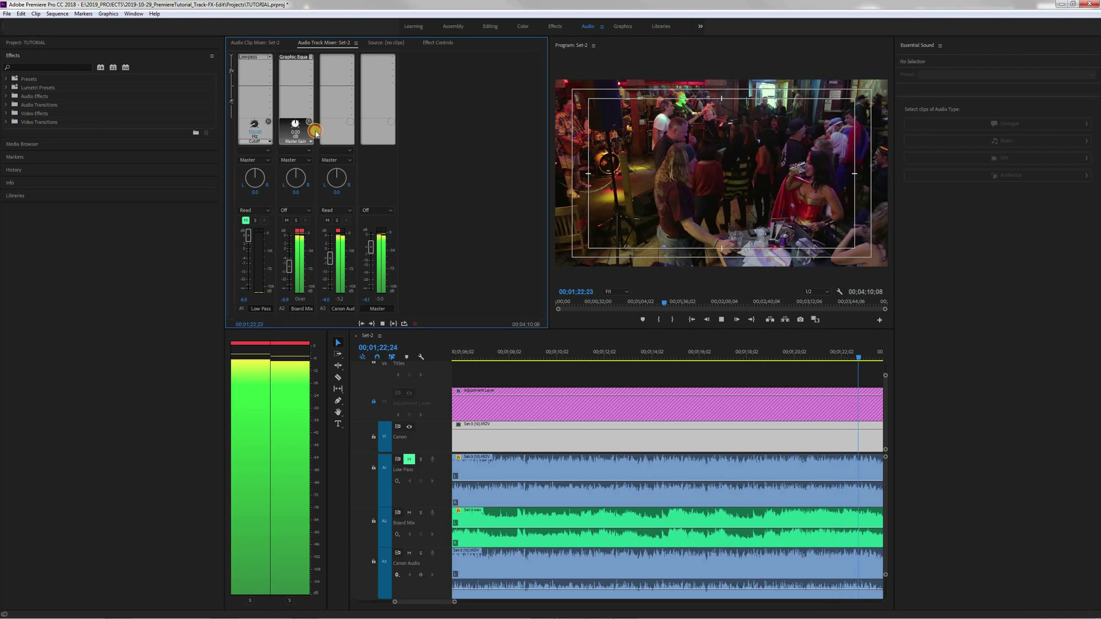
pyautogui.moveTo(289, 121); pyautogui.dragTo(305, 145)
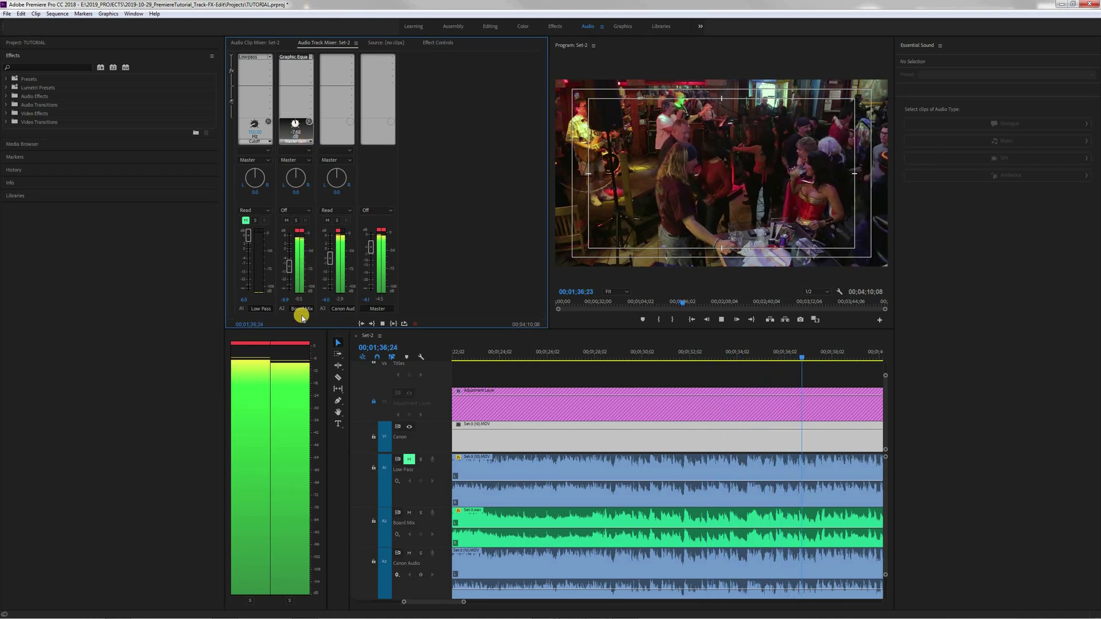
pyautogui.click(420, 512)
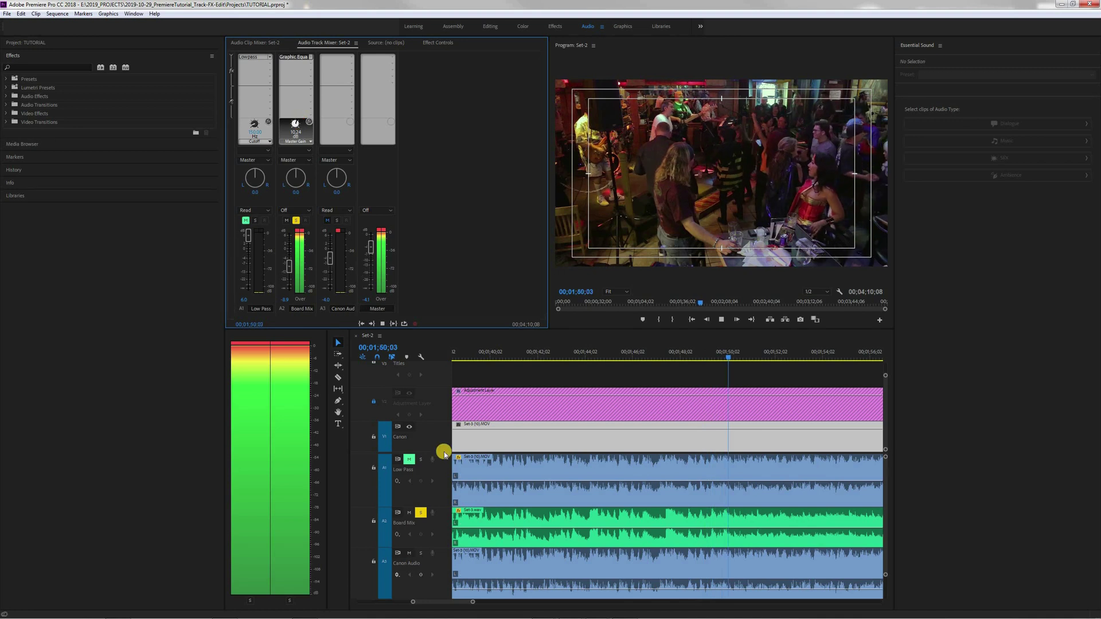
# Open the Board Mix track's Graphic Equalizer editor and set the 125 Hz band to 0 and the 63 Hz band to 24
pyautogui.click(398, 536)
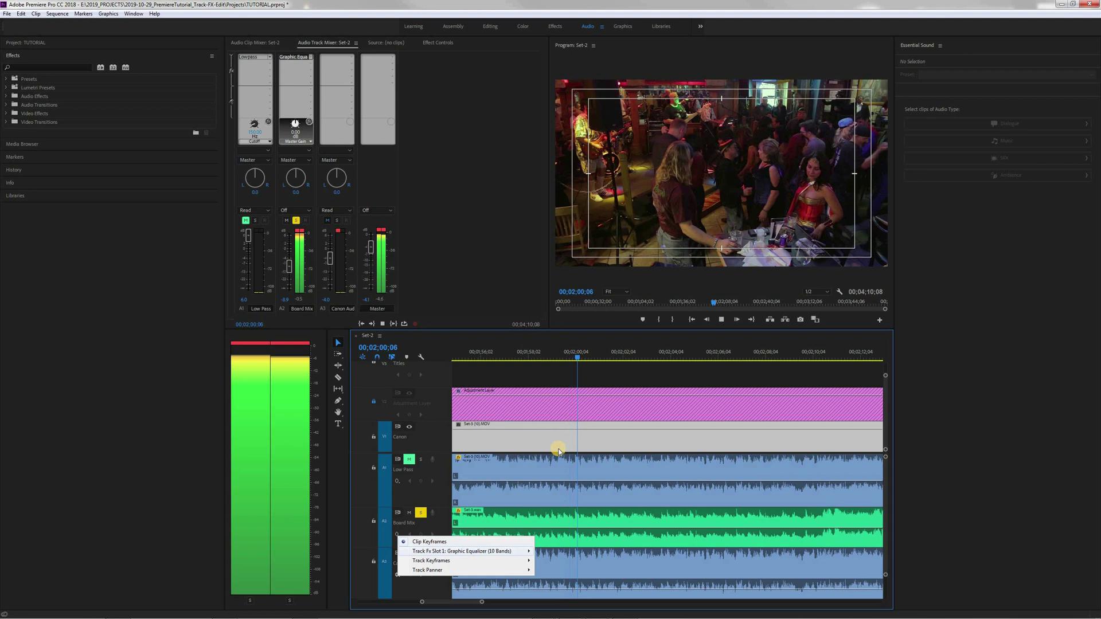
pyautogui.moveTo(462, 551)
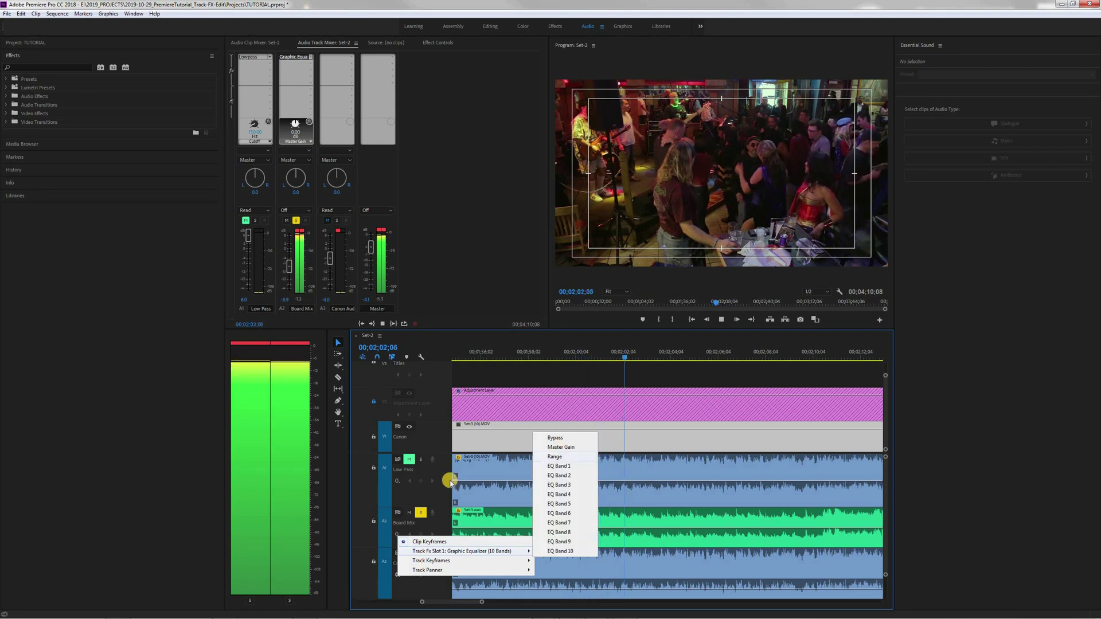
pyautogui.click(401, 540)
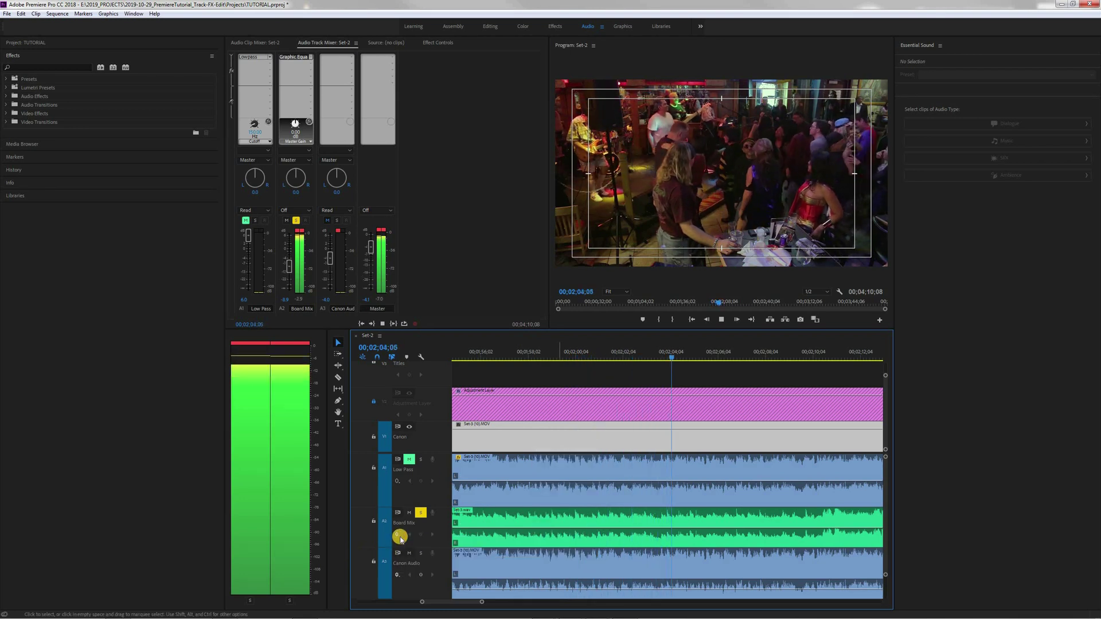
pyautogui.rightClick(445, 555)
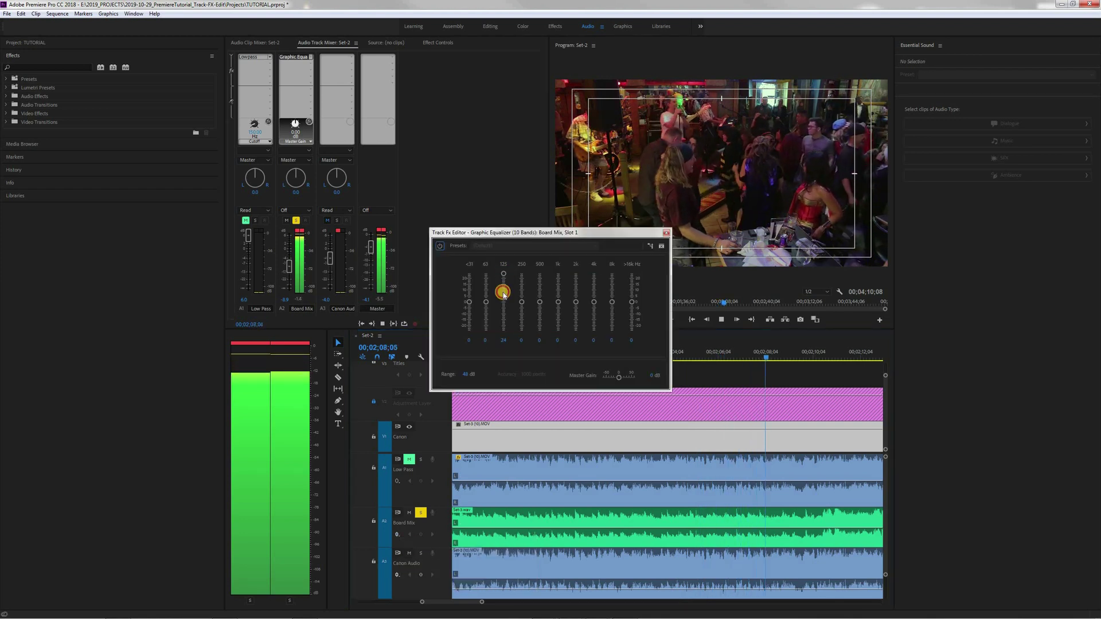
pyautogui.moveTo(504, 341); pyautogui.dragTo(507, 350)
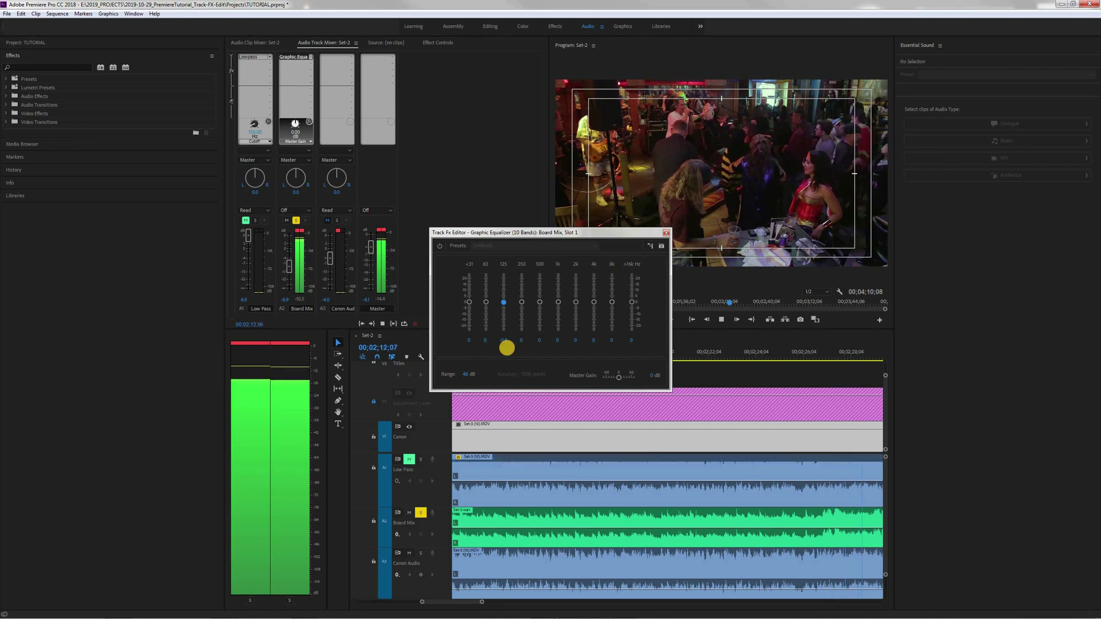
pyautogui.click(507, 348)
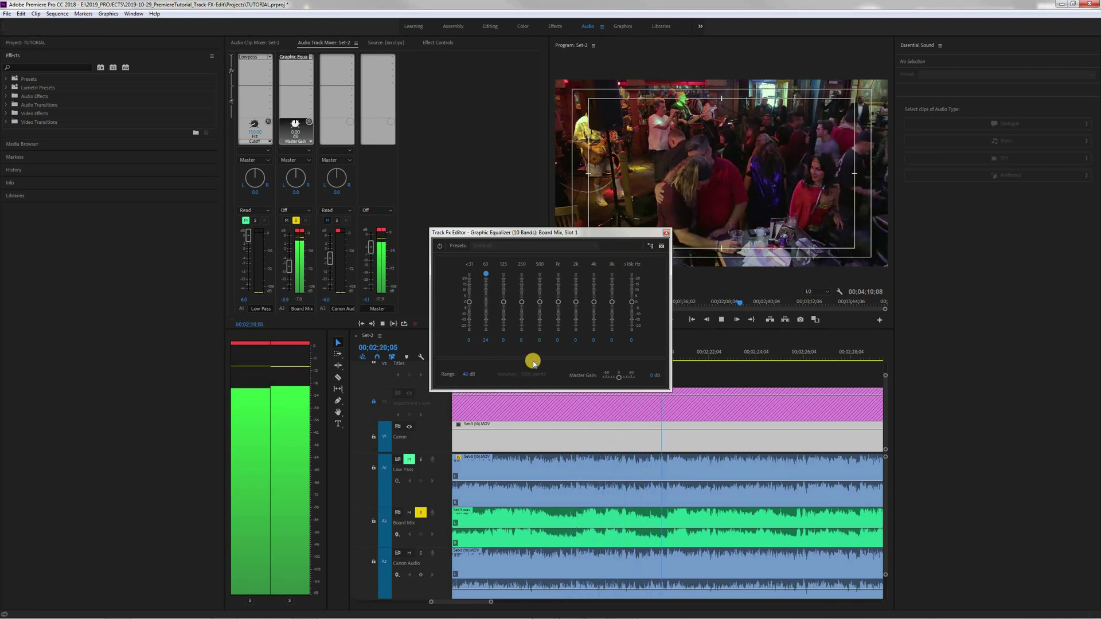
# Set the equalizer's Range to 100 dB and readjust the 63 Hz band boost
pyautogui.press('Tab')
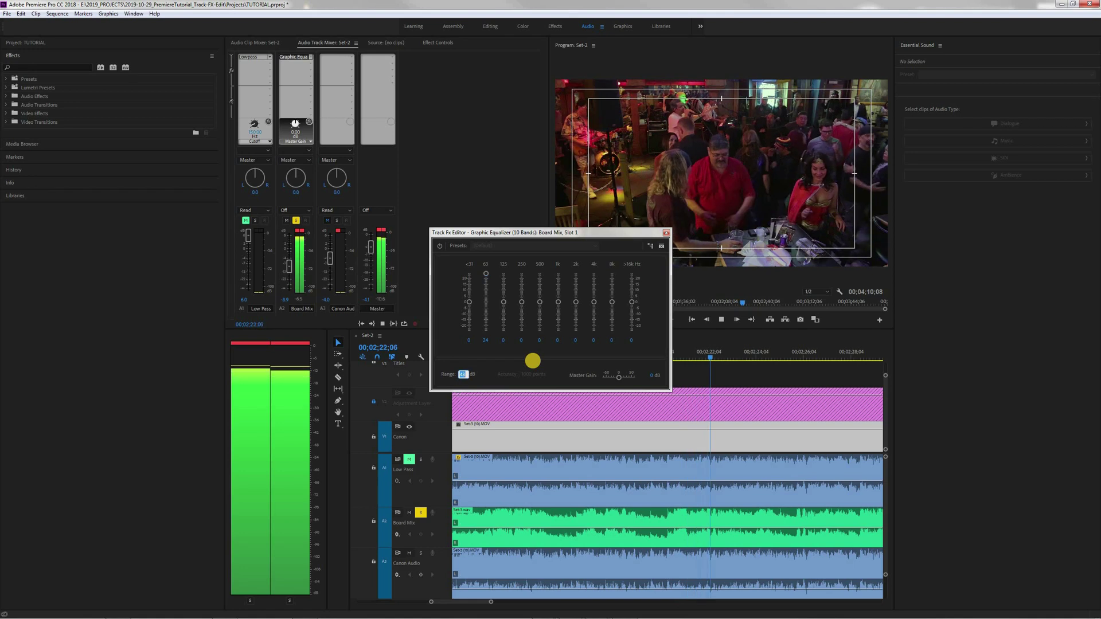
pyautogui.write('100')
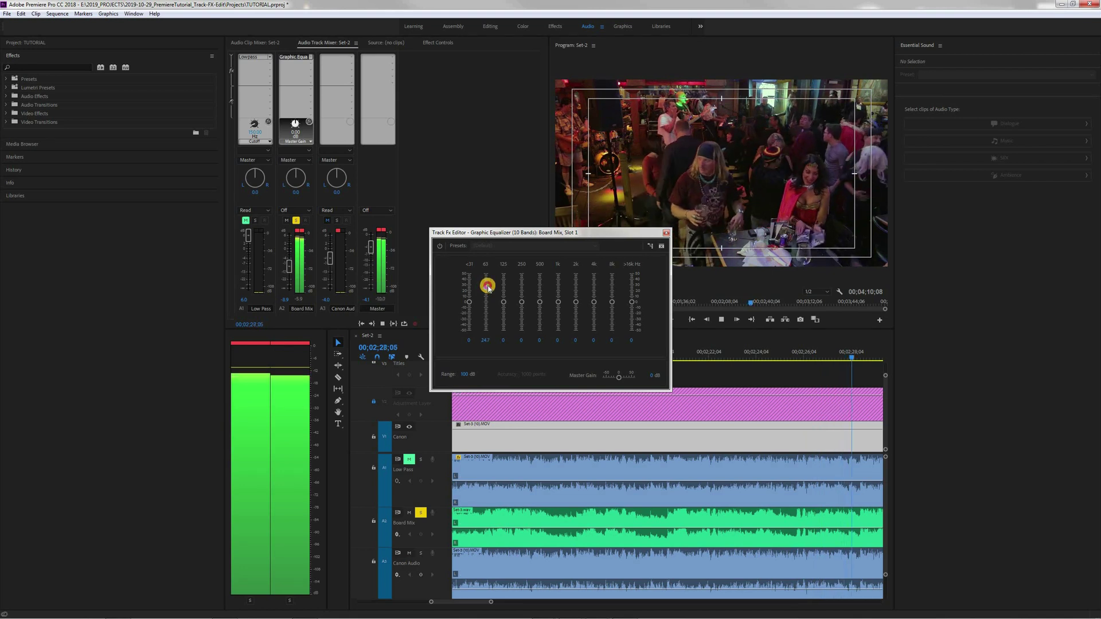
pyautogui.moveTo(487, 286); pyautogui.dragTo(487, 286)
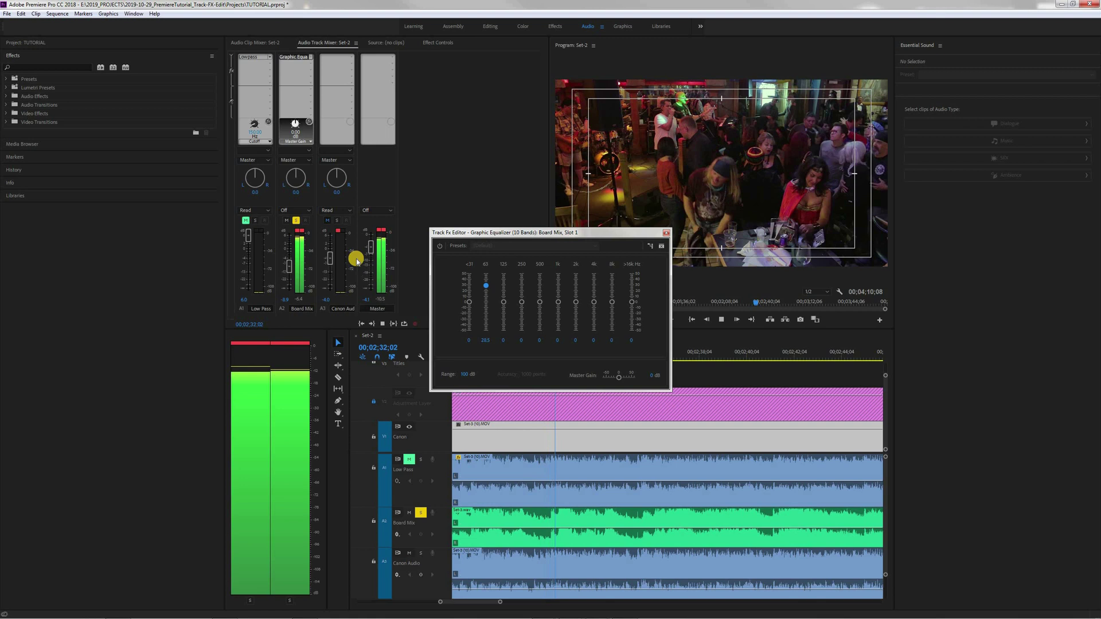
# Hide the effects and sends area of the track mixer and lower the Board Mix volume fader
pyautogui.click(231, 56)
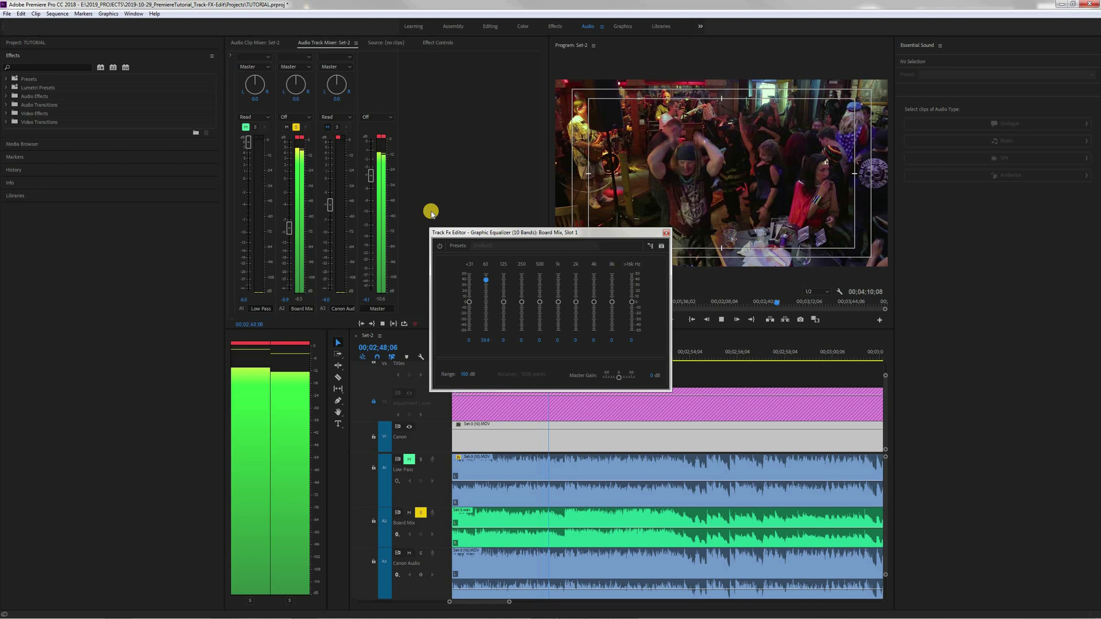
pyautogui.moveTo(289, 227); pyautogui.dragTo(289, 238)
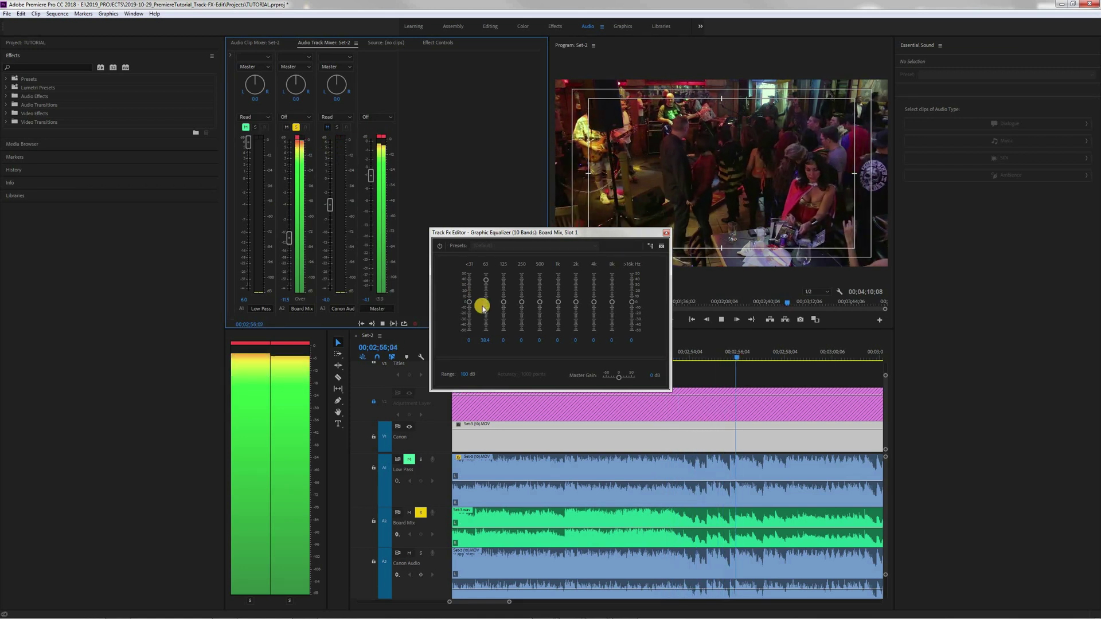
# Lower the equalizer's 63 Hz band to about 31 and move the editor window up off the timeline
pyautogui.click(485, 281)
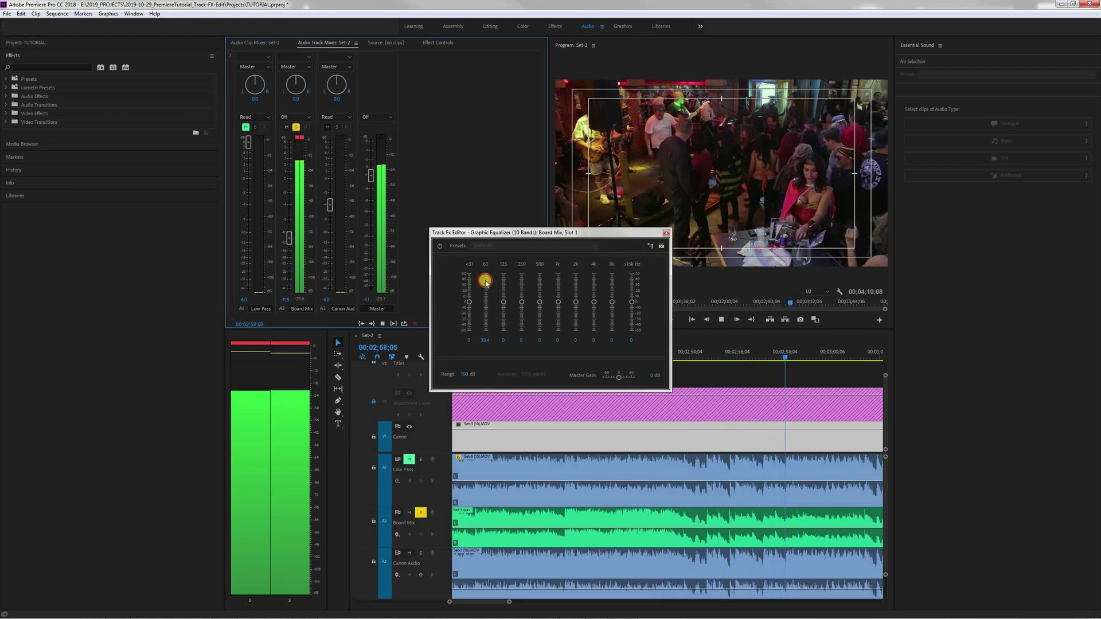
pyautogui.moveTo(485, 282); pyautogui.dragTo(485, 288)
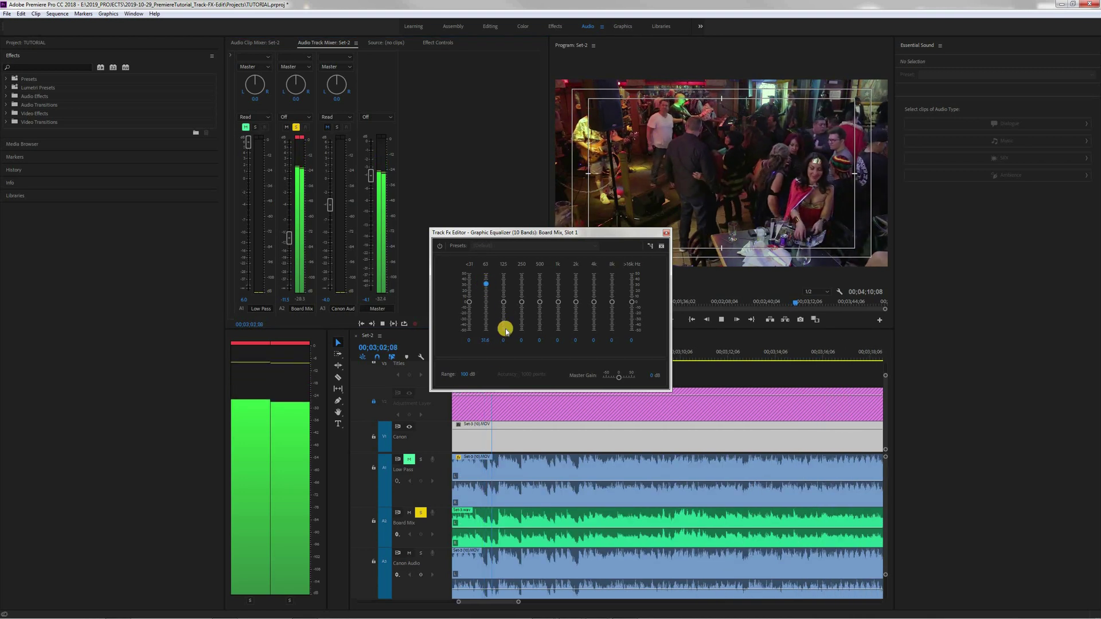
pyautogui.click(504, 163)
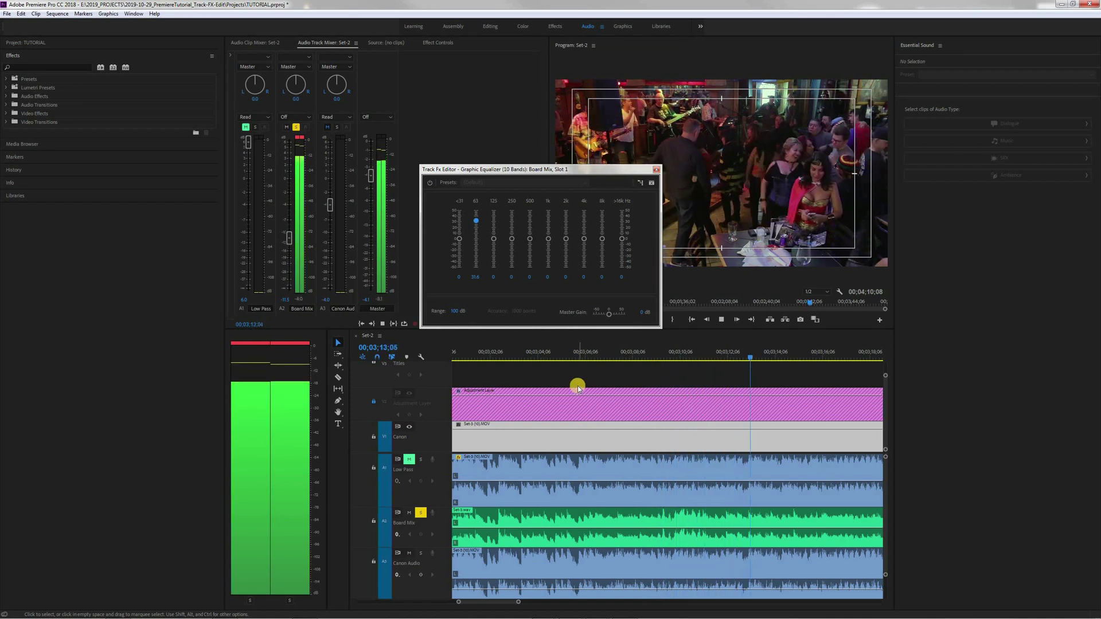
pyautogui.click(657, 171)
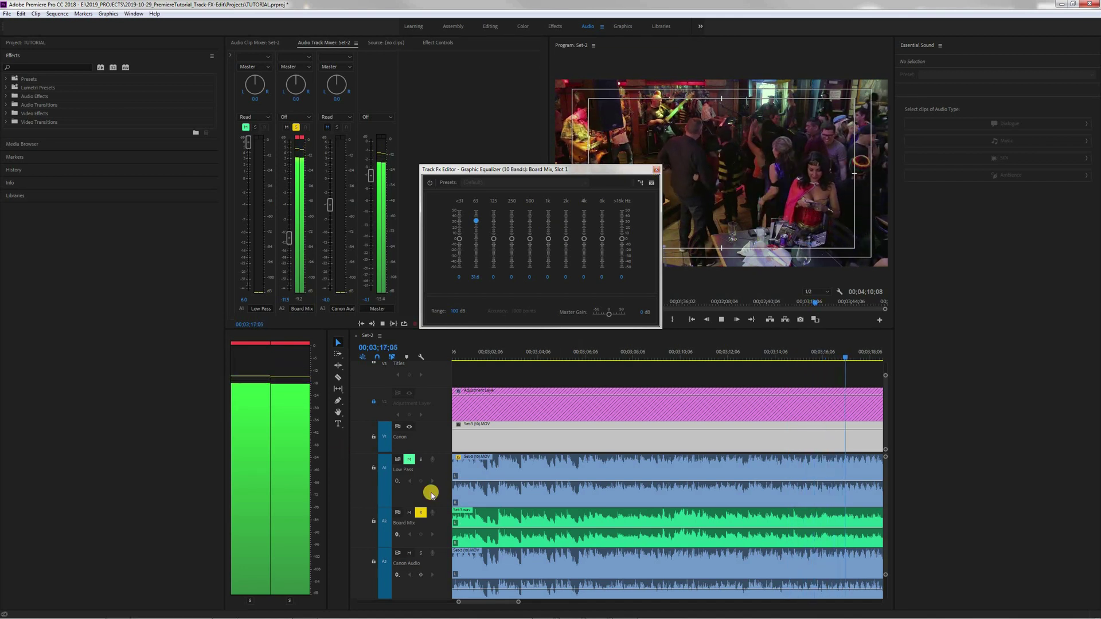